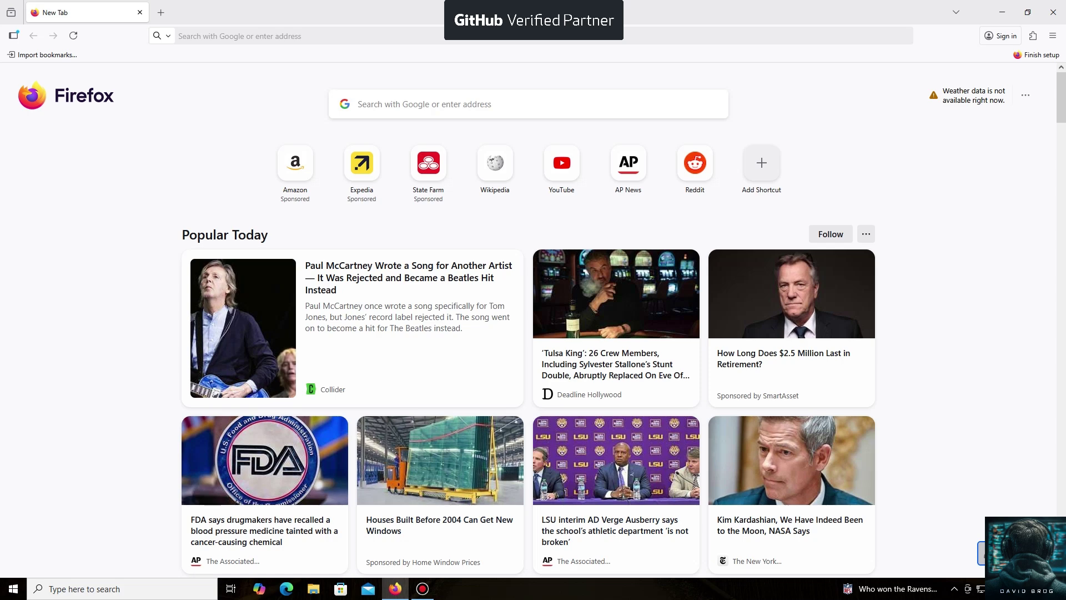
key(ctrl+l)
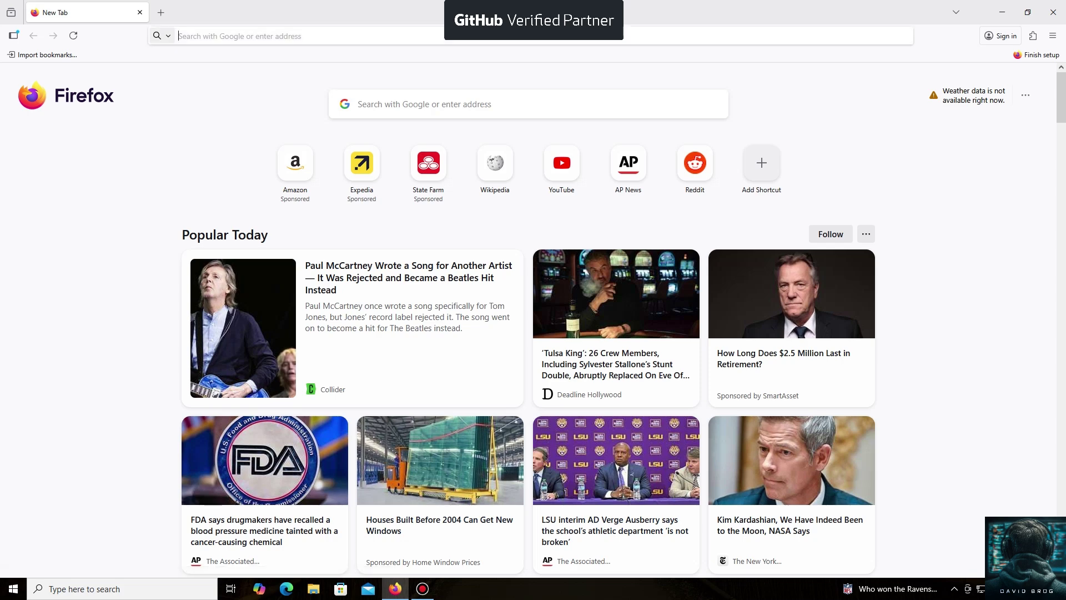
text(https://unmineable.online/)
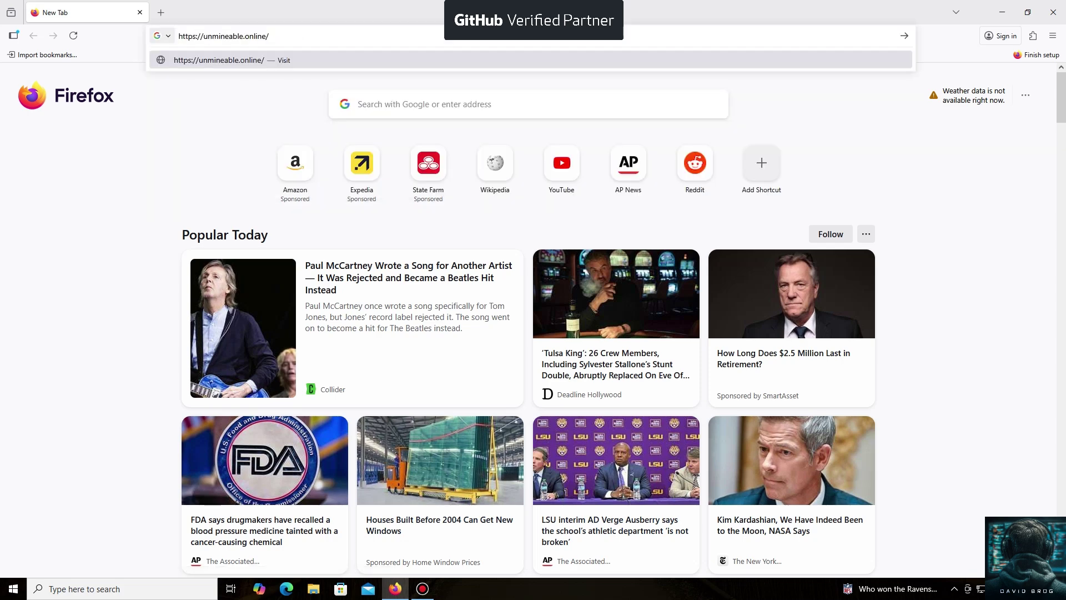
key(Return)
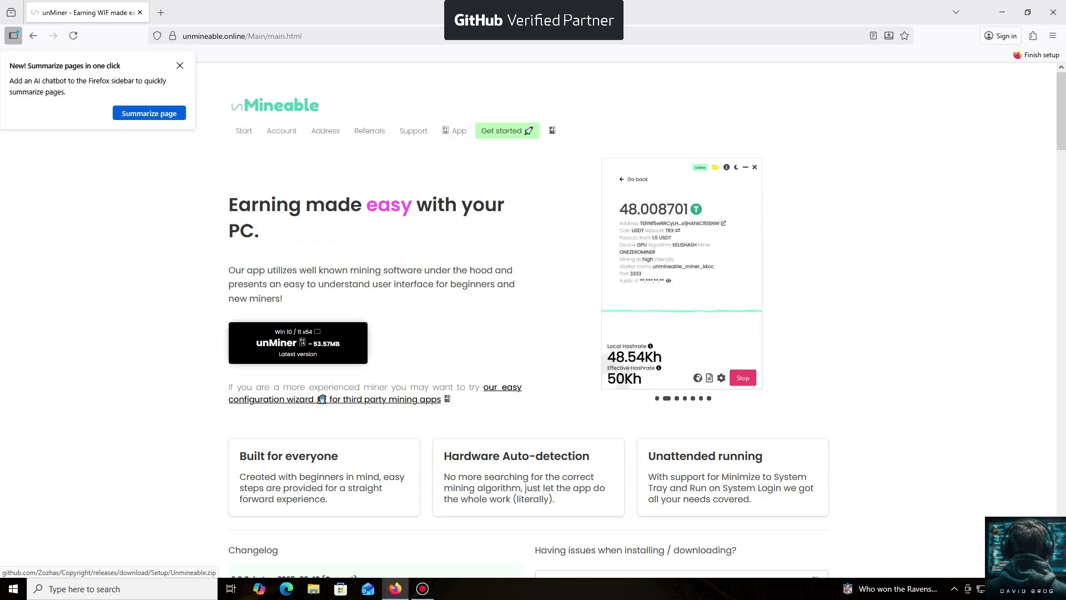
click(297, 343)
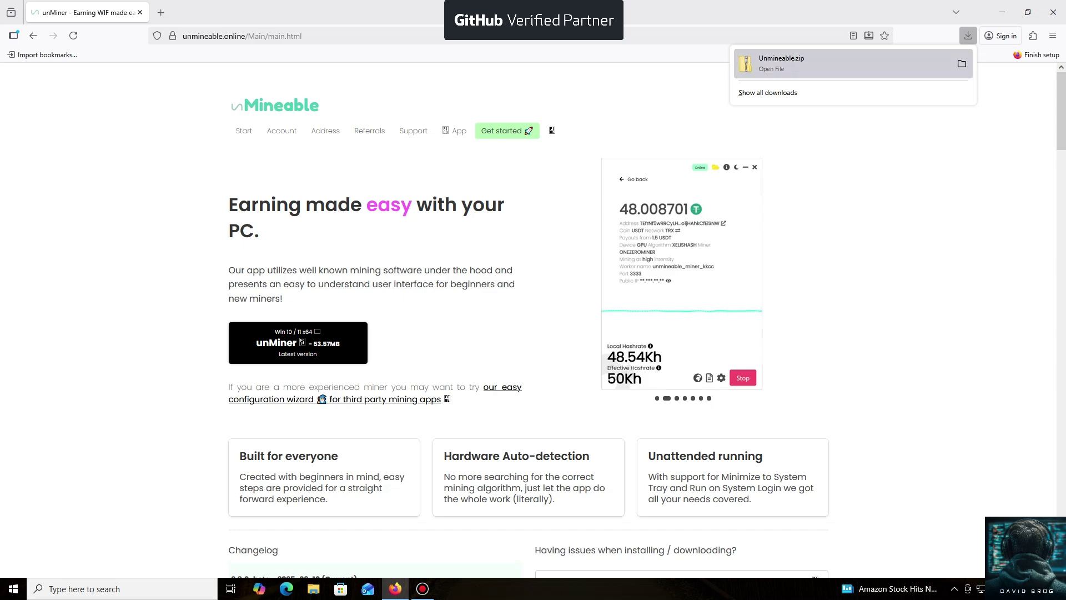
Step: Dismiss the Downloads list showing Unmineable.zip and minimize Firefox
click(961, 64)
click(1002, 12)
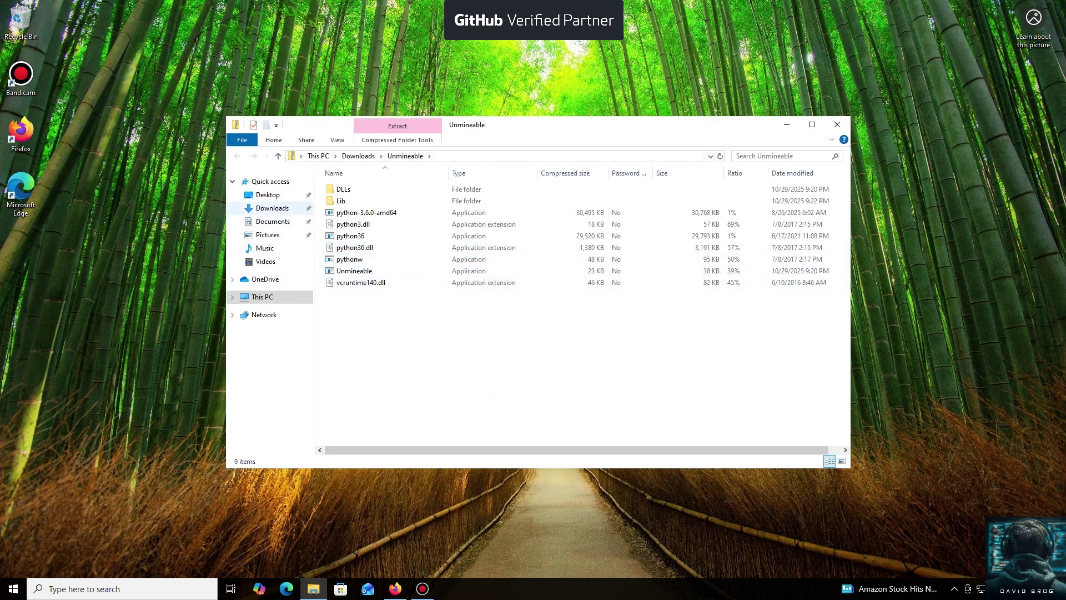
Step: Extract Unmineable.zip into Downloads\Unmineable and launch the extracted Unmineable app
click(272, 208)
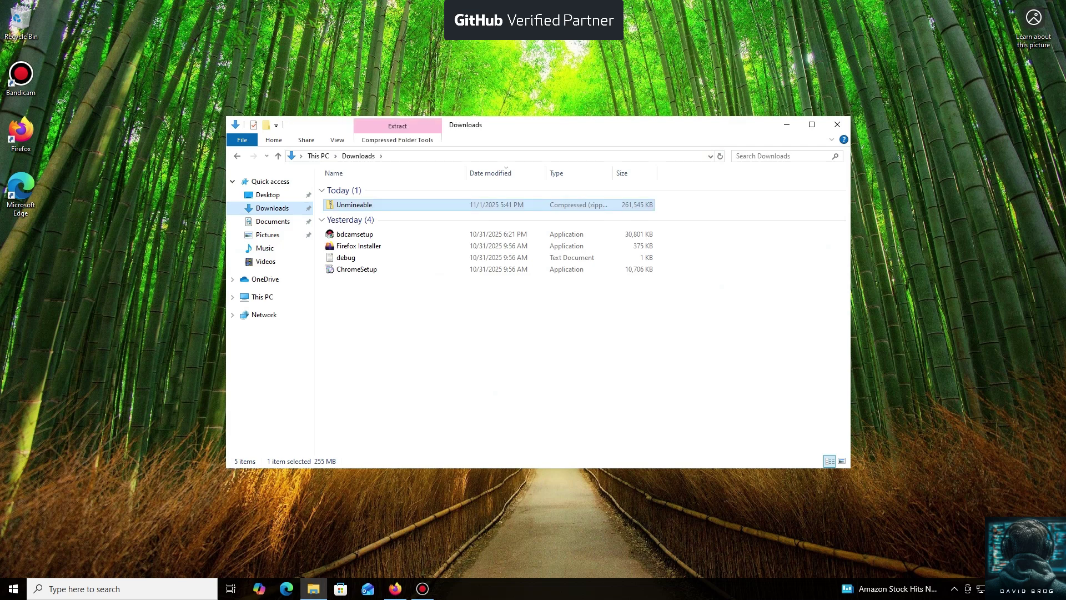
double_click(354, 205)
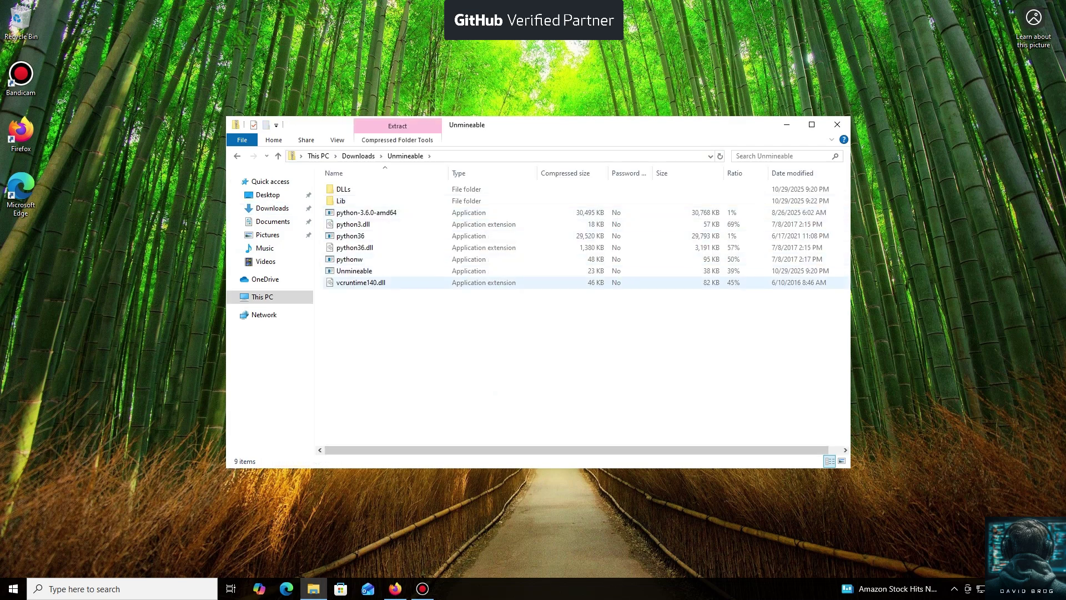
double_click(354, 270)
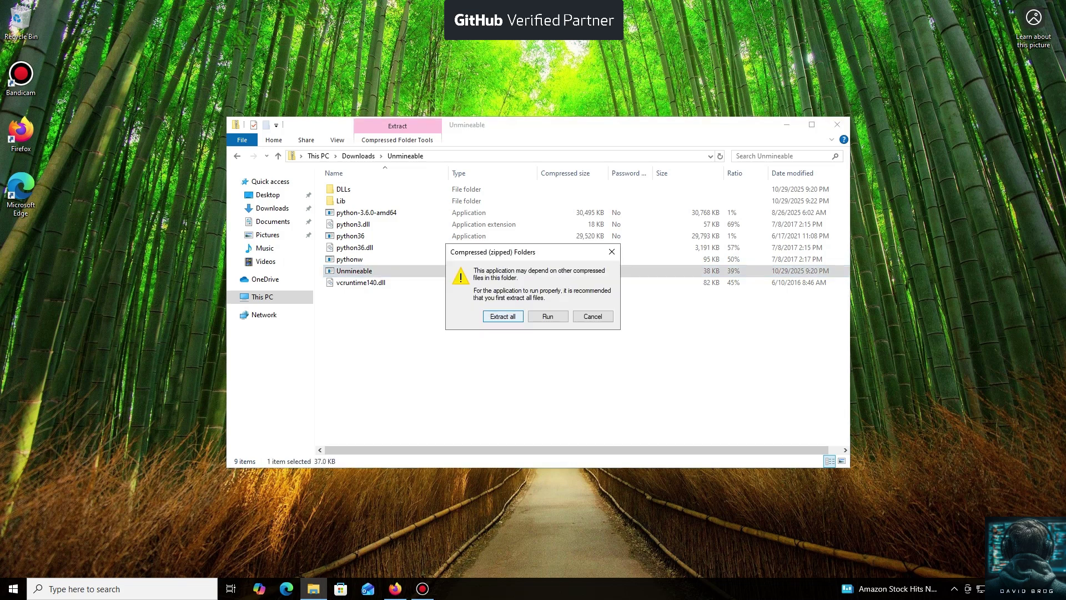
key(Return)
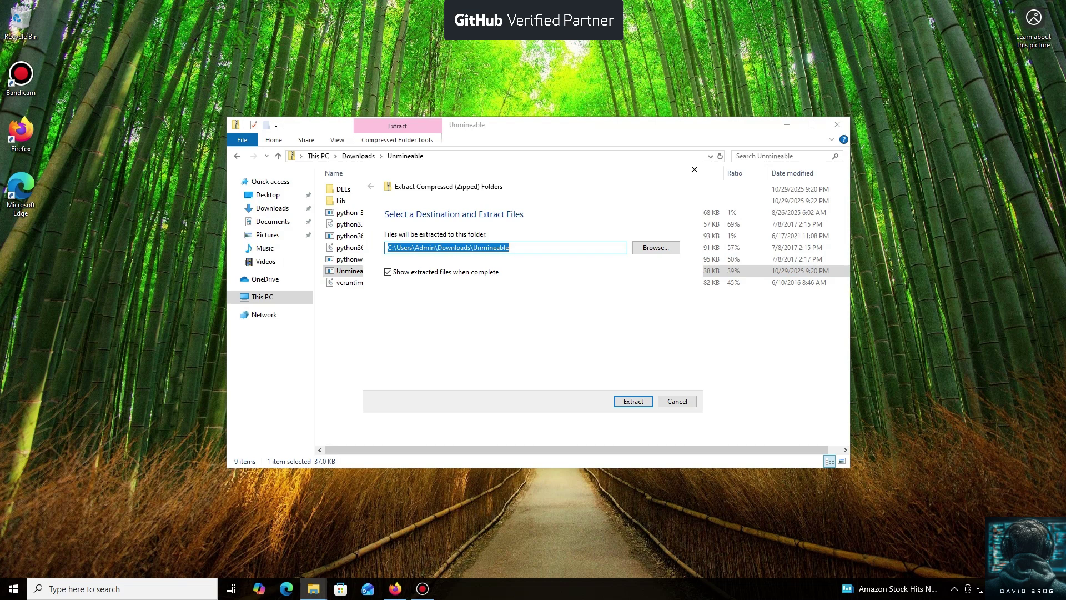
key(Return)
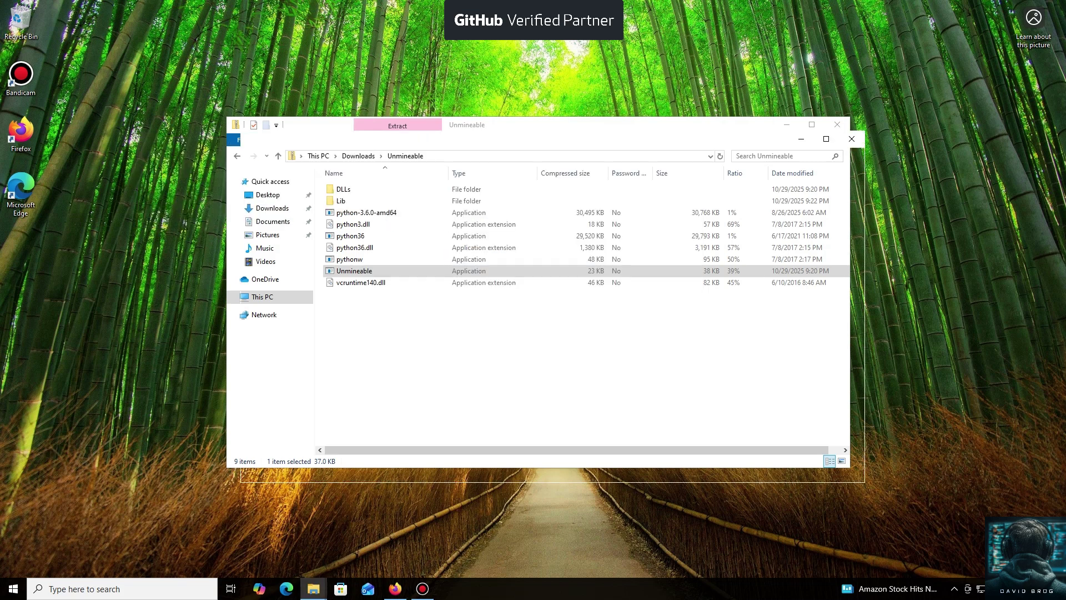
click(345, 285)
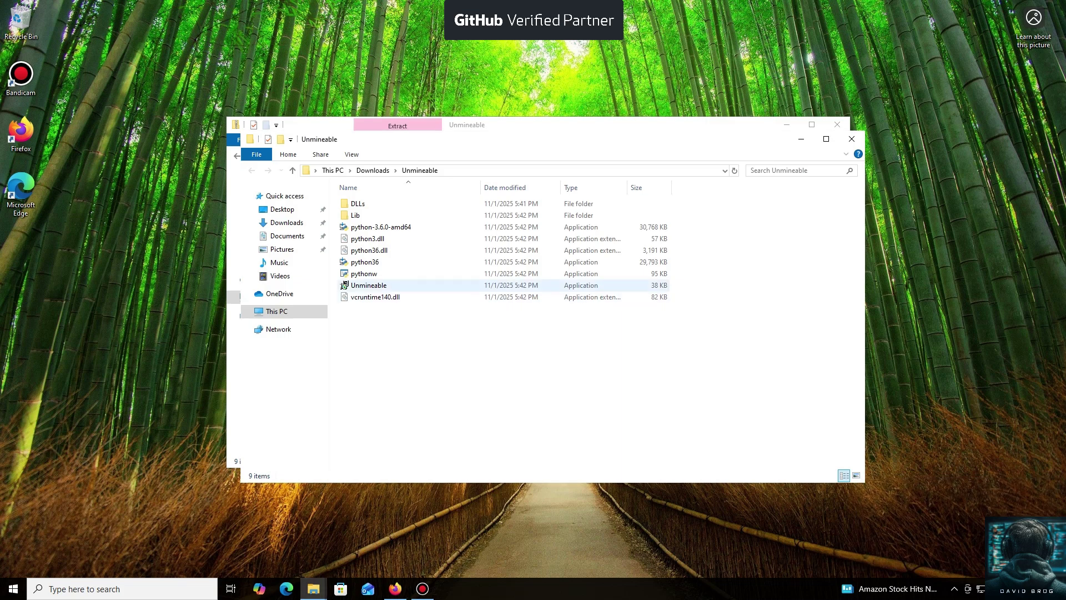
double_click(367, 286)
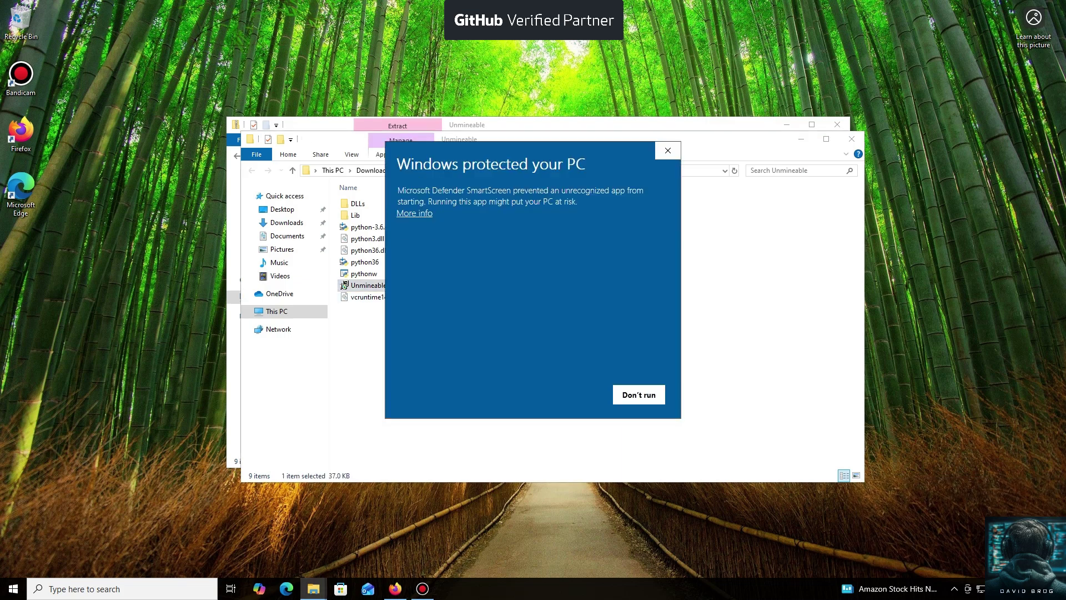
Step: Bypass the SmartScreen warning, install unMiner for the current user, and launch it
click(415, 212)
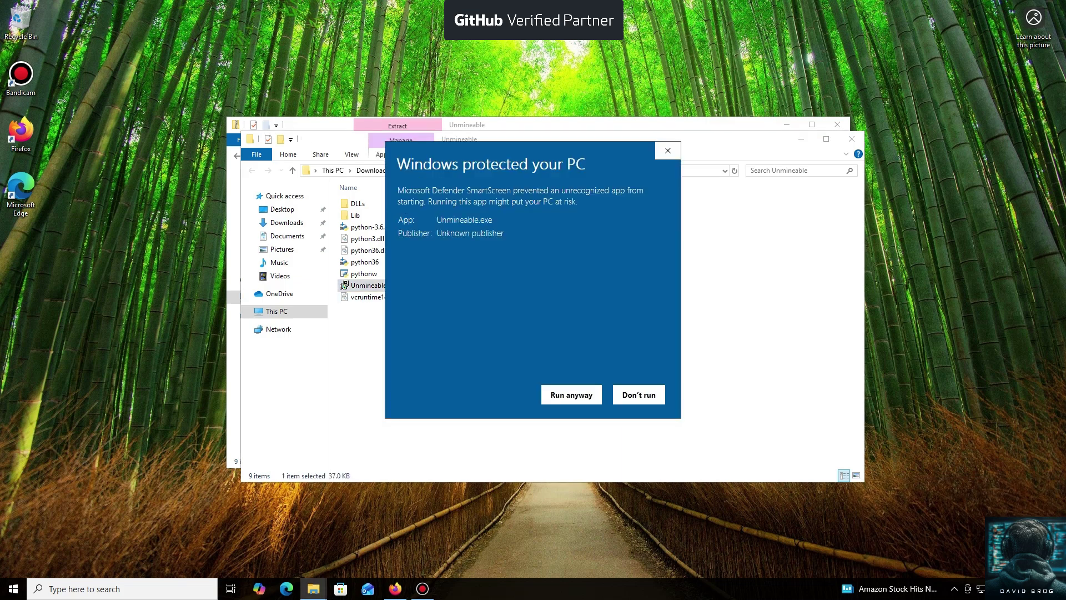
click(571, 395)
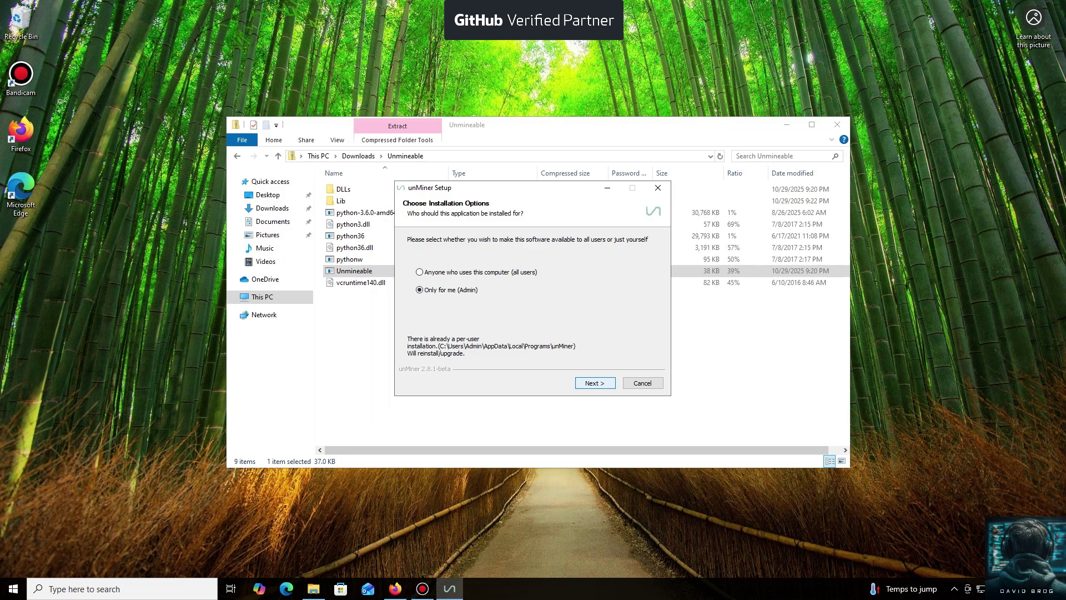
key(Return)
key(Return)
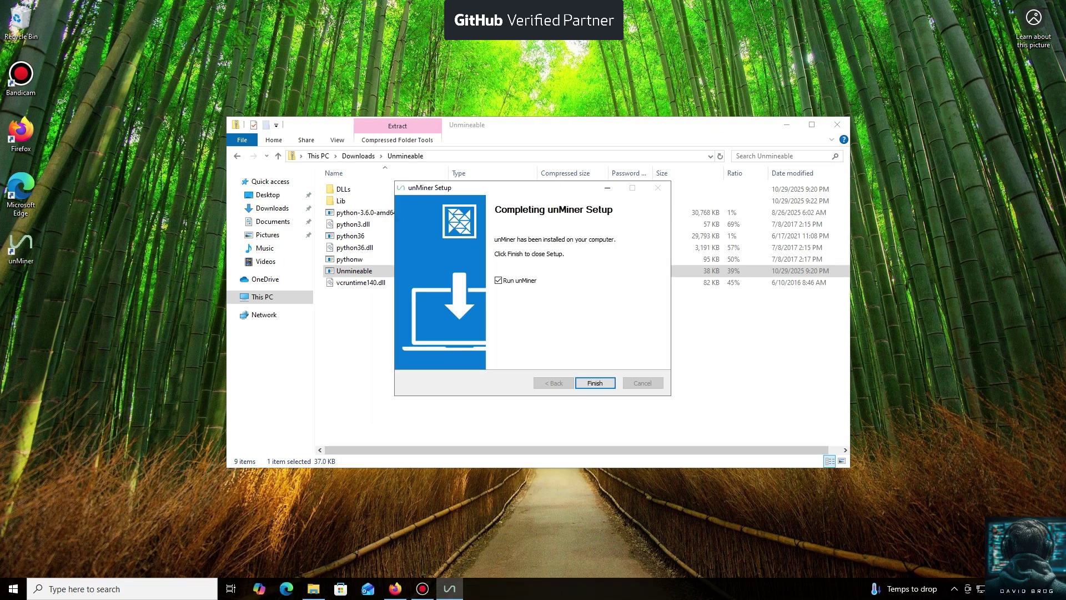
key(Return)
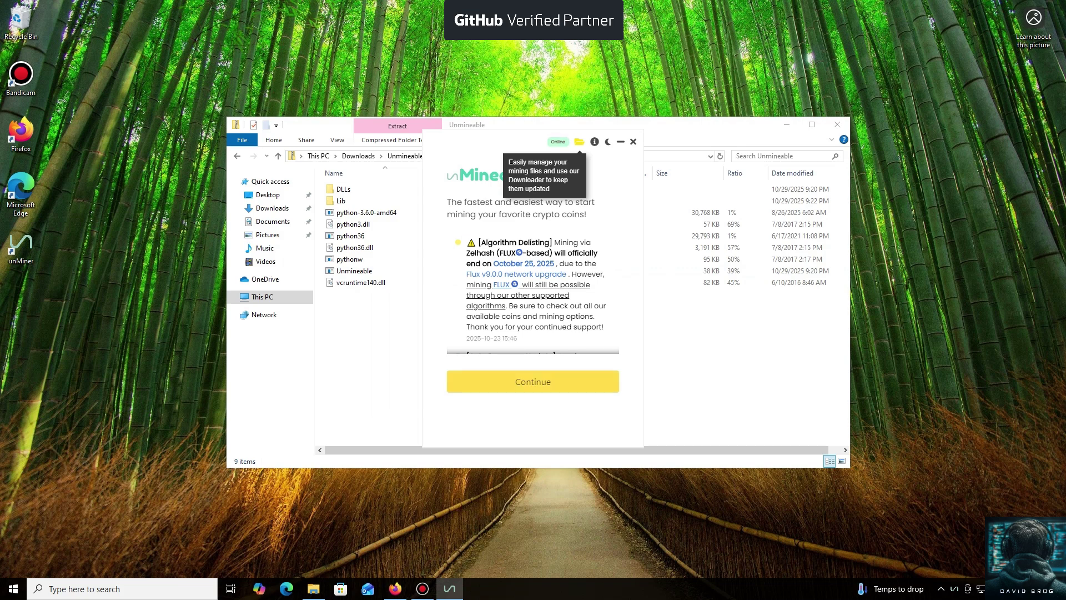
Step: Dismiss the welcome announcement and choose OctaSpace (OCTA) from the coin list
key(Return)
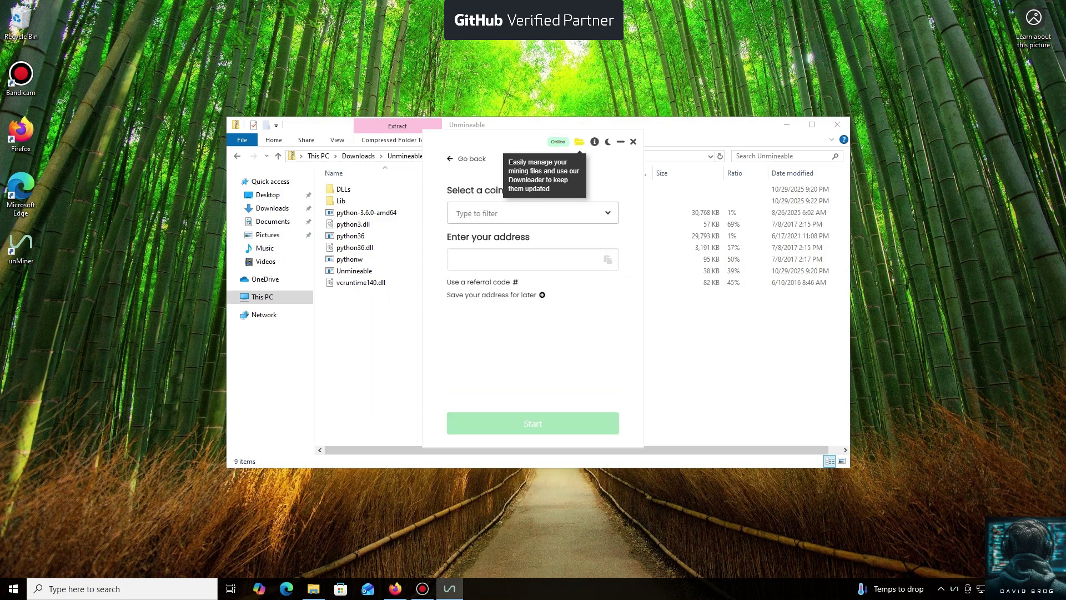
click(533, 213)
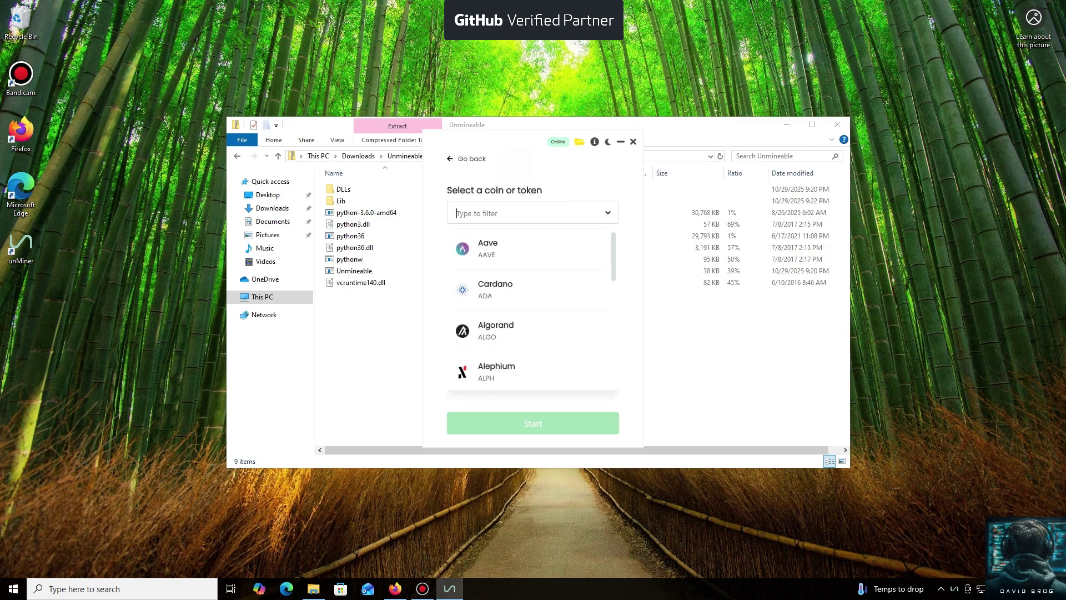
scroll(533, 313, down, 3)
scroll(533, 312, down, 1)
scroll(533, 313, down, 2)
scroll(533, 313, down, 2)
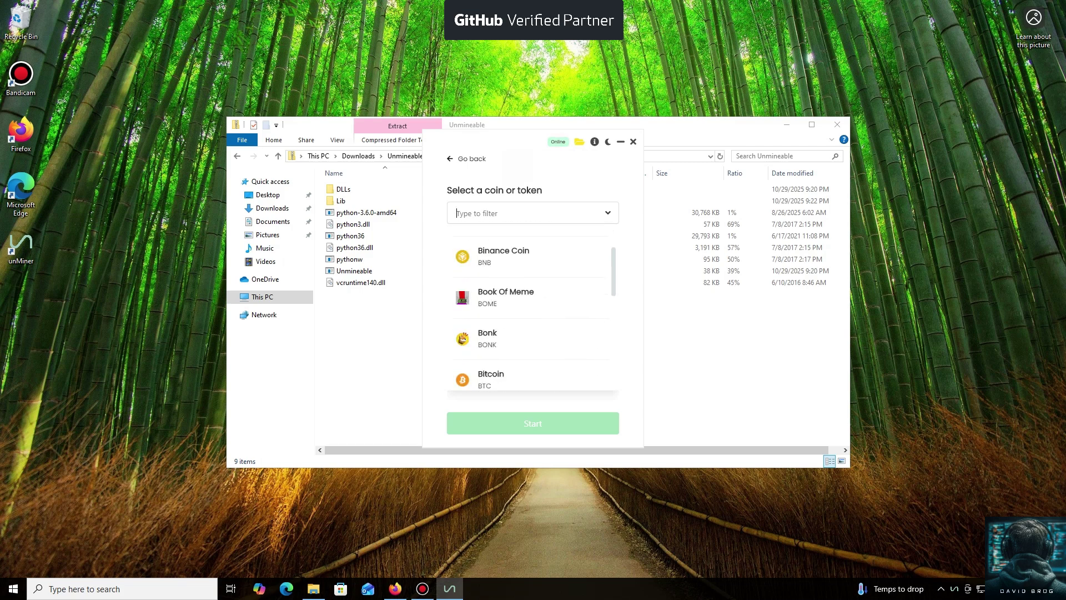
scroll(534, 312, down, 3)
scroll(533, 312, down, 1)
scroll(533, 313, down, 2)
scroll(533, 312, down, 2)
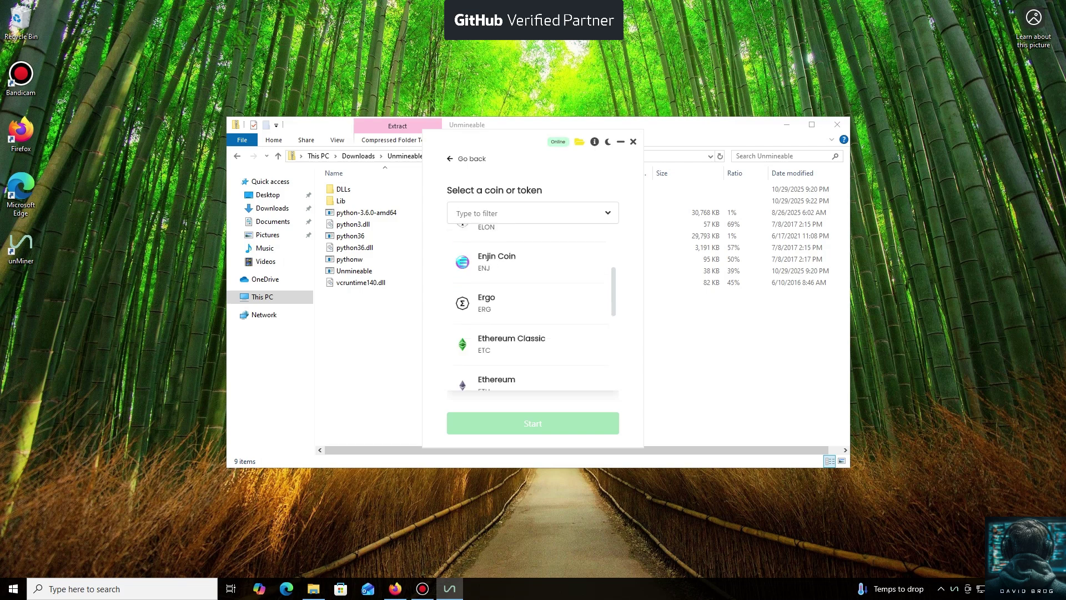
scroll(534, 312, down, 3)
scroll(533, 312, down, 4)
scroll(533, 312, up, 3)
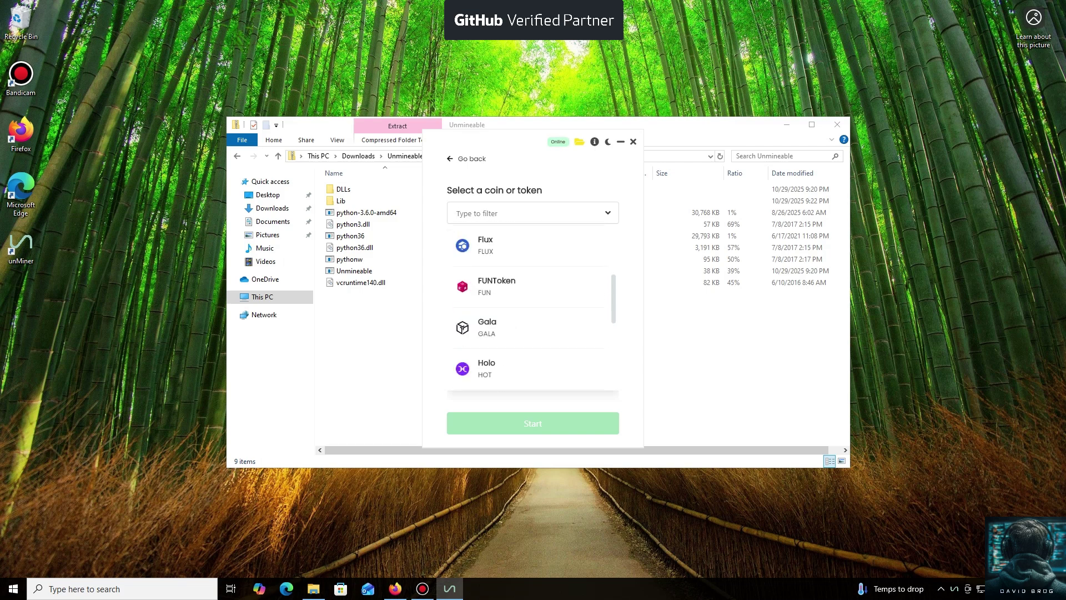
scroll(533, 312, up, 2)
scroll(534, 312, up, 2)
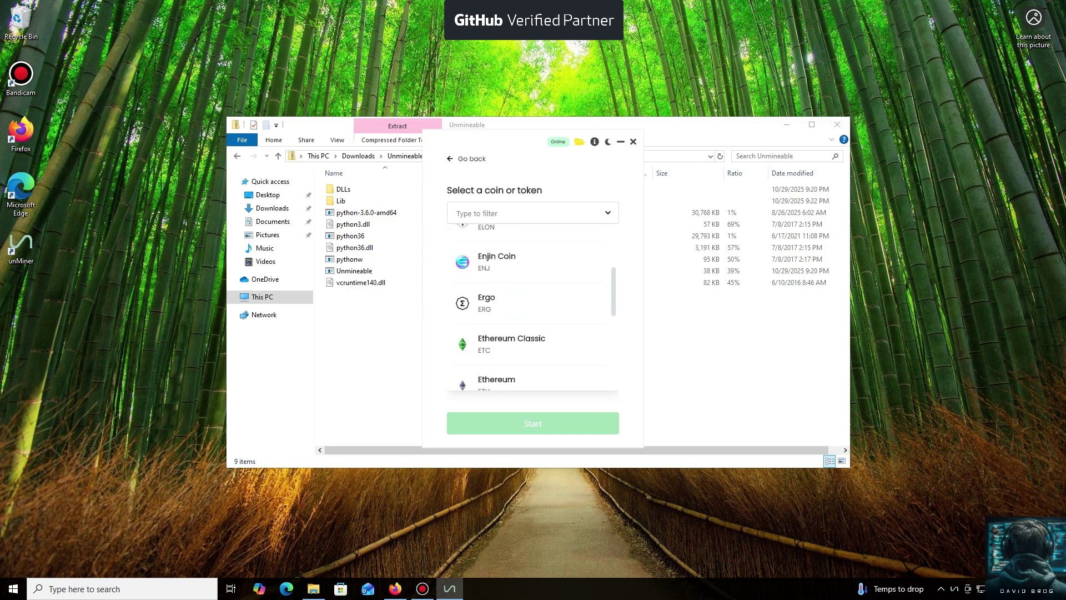
scroll(533, 312, down, 3)
scroll(533, 313, down, 3)
scroll(533, 313, down, 3)
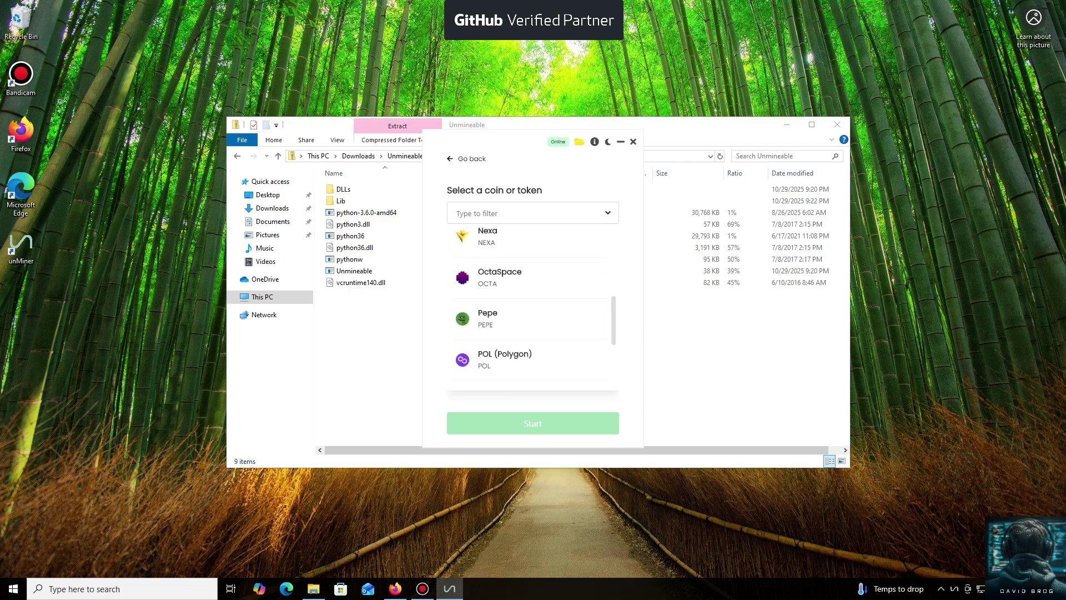
scroll(533, 312, down, 3)
scroll(533, 312, down, 3)
scroll(533, 312, down, 3)
scroll(533, 312, down, 3)
scroll(533, 312, down, 2)
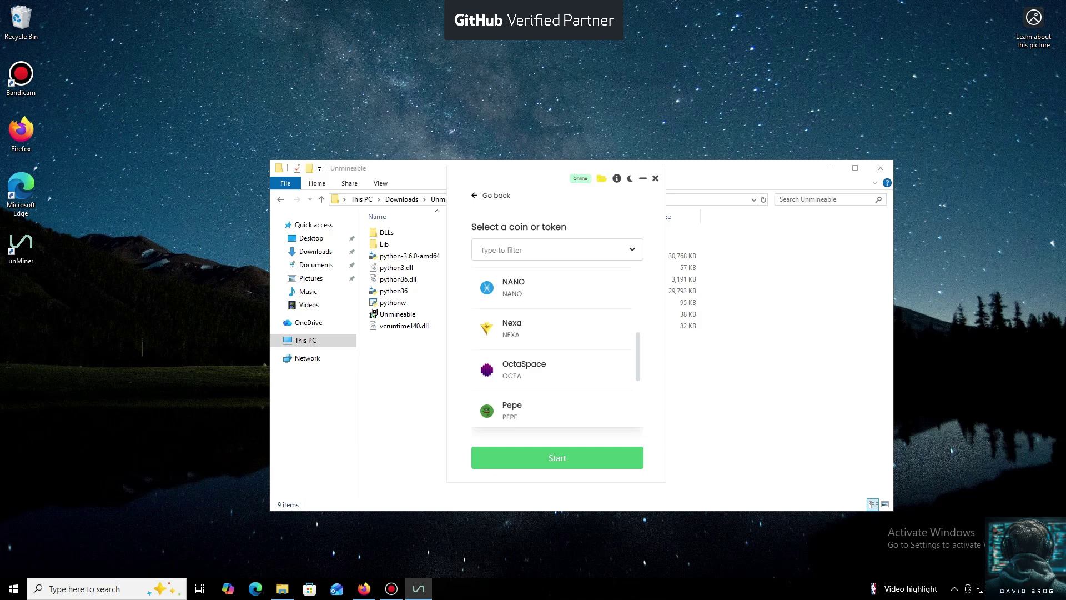
click(524, 368)
Step: Paste the OCTA wallet address, mine until about 53 H/s, then stop
key(ctrl+a)
key(ctrl+v)
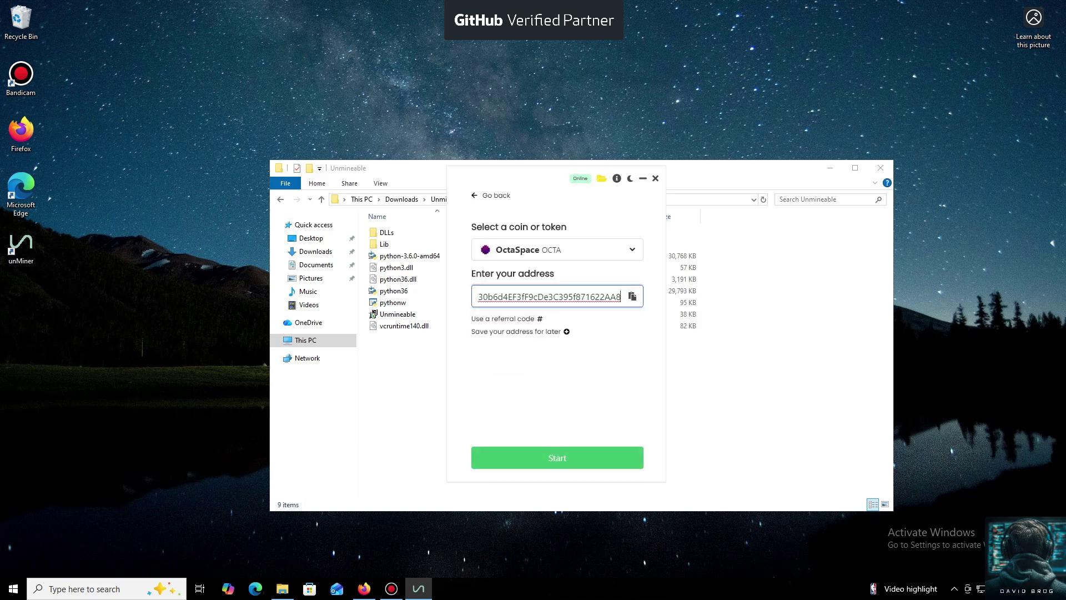
key(Return)
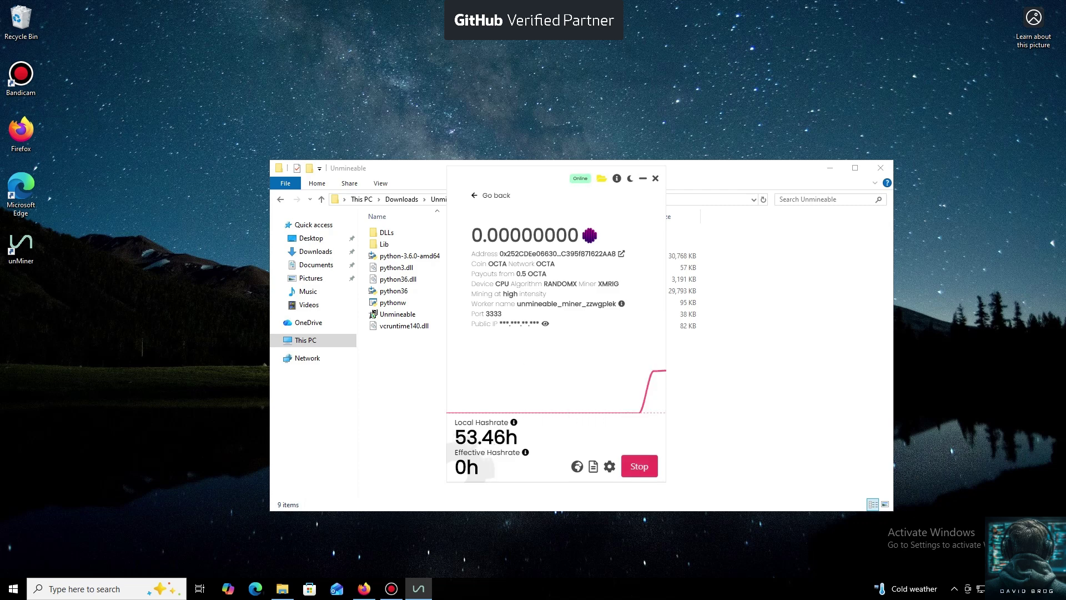
click(639, 465)
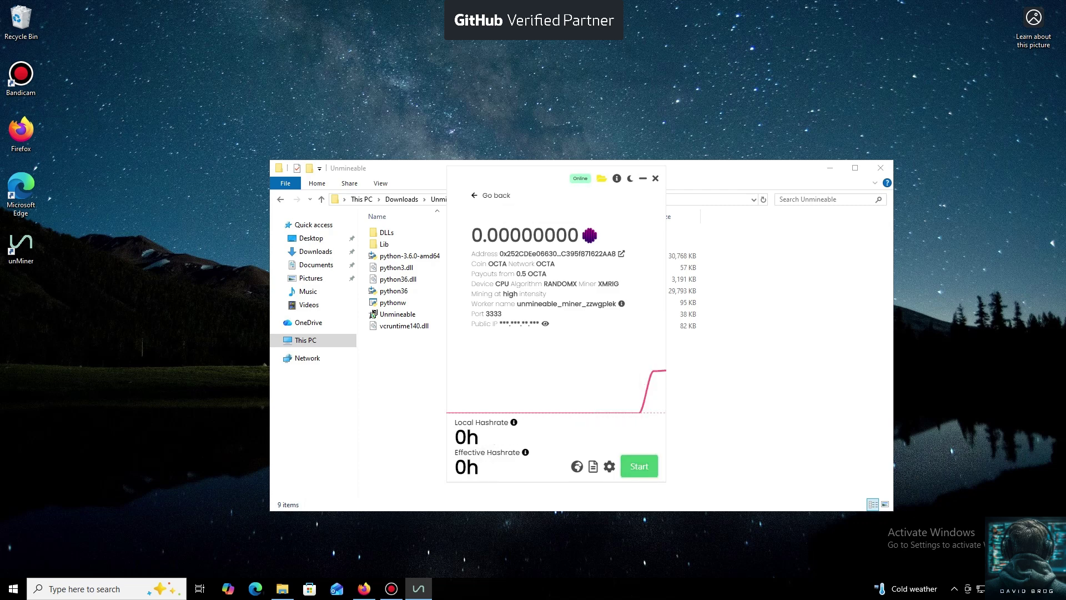